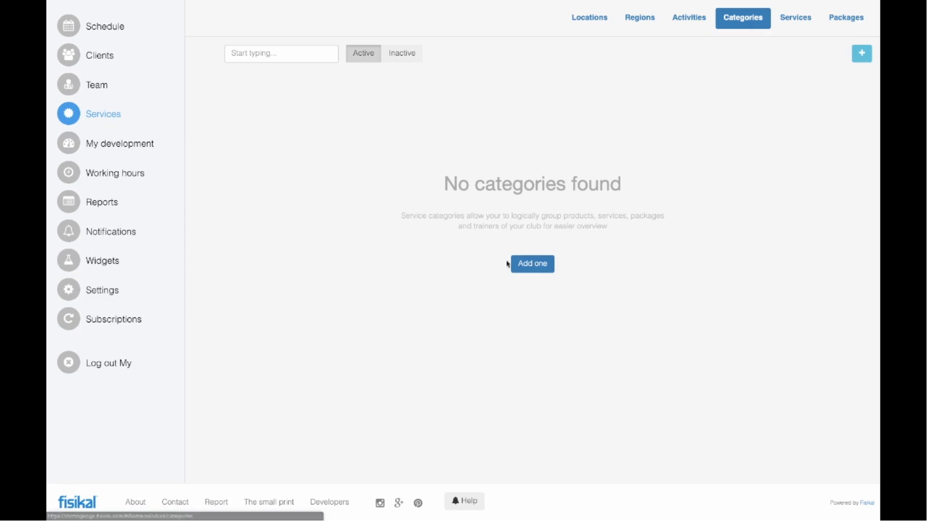
Step: Start a new service category titled "GROUP EXERCISE" with the description "Click HERE to find out more about our classes."
click(533, 266)
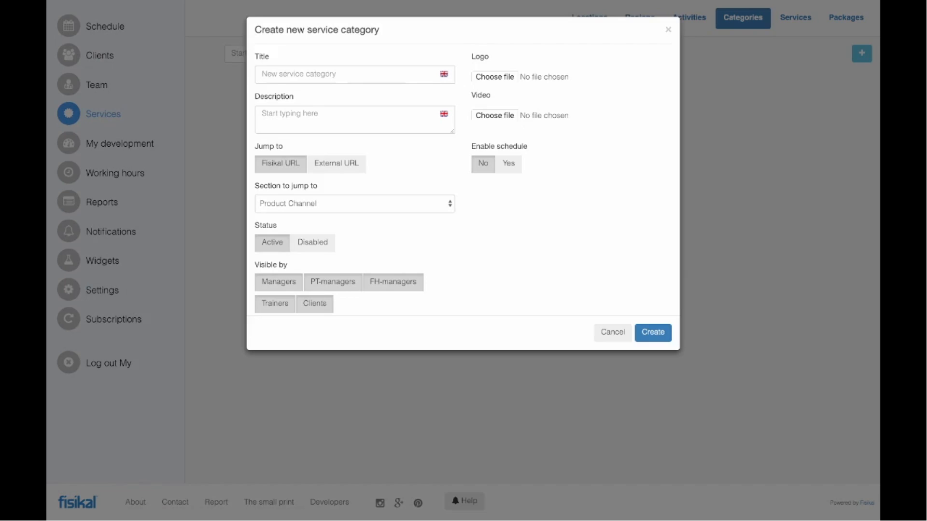
click(285, 73)
text(GROUP EXERCISE)
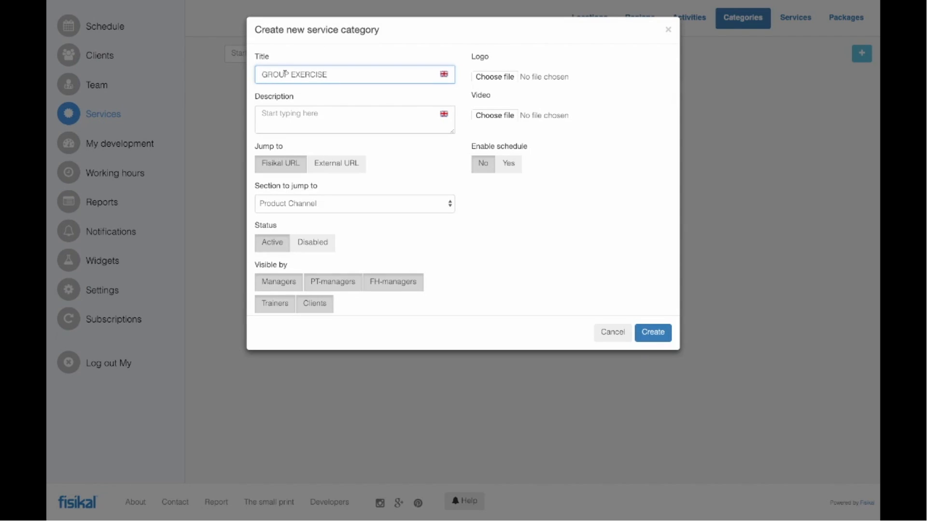
click(541, 74)
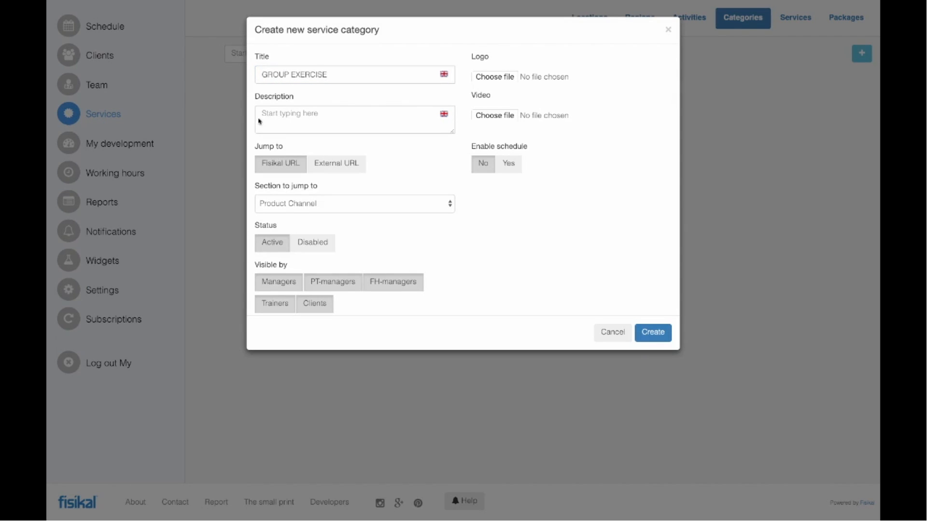
click(276, 114)
text(Click HERE to find out more about our classe)
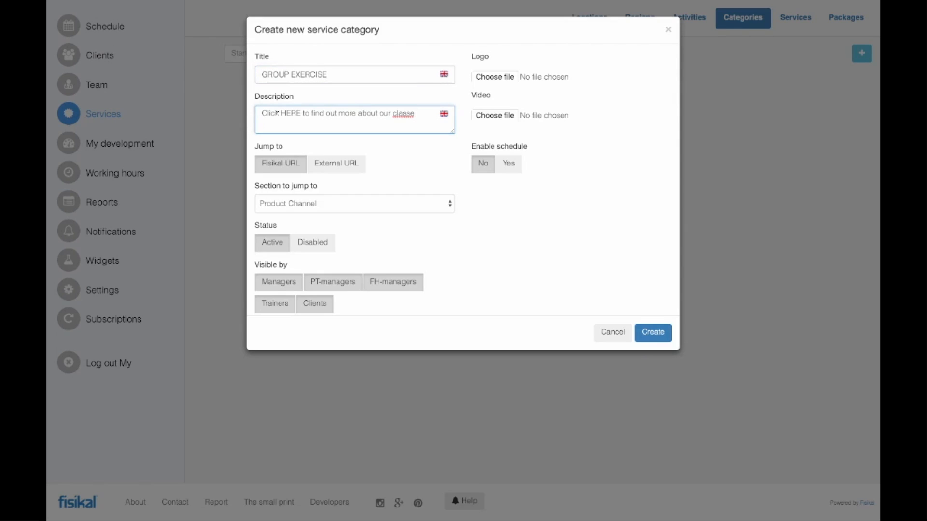
text(s.)
Step: Set the category's section to jump to as Schedule and enable showing it in the member app
click(446, 203)
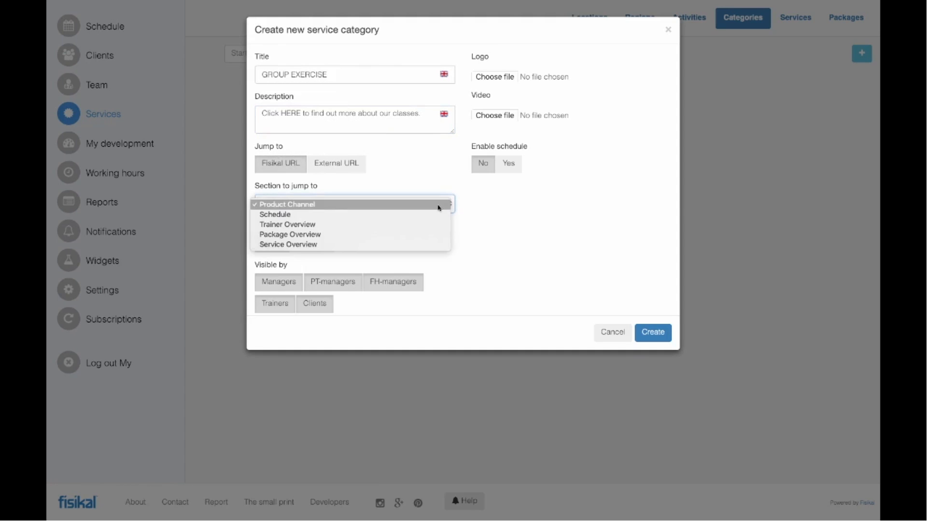
click(318, 218)
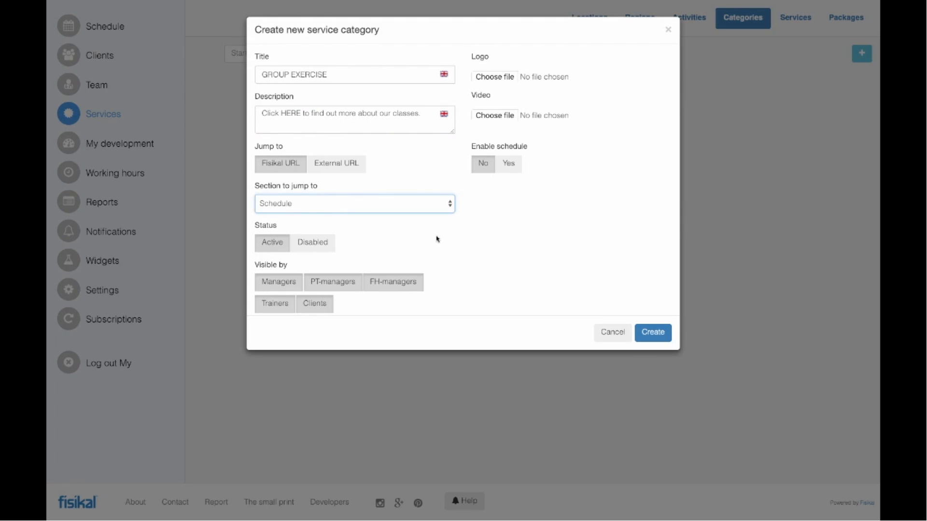
scroll(435, 238, down, 2)
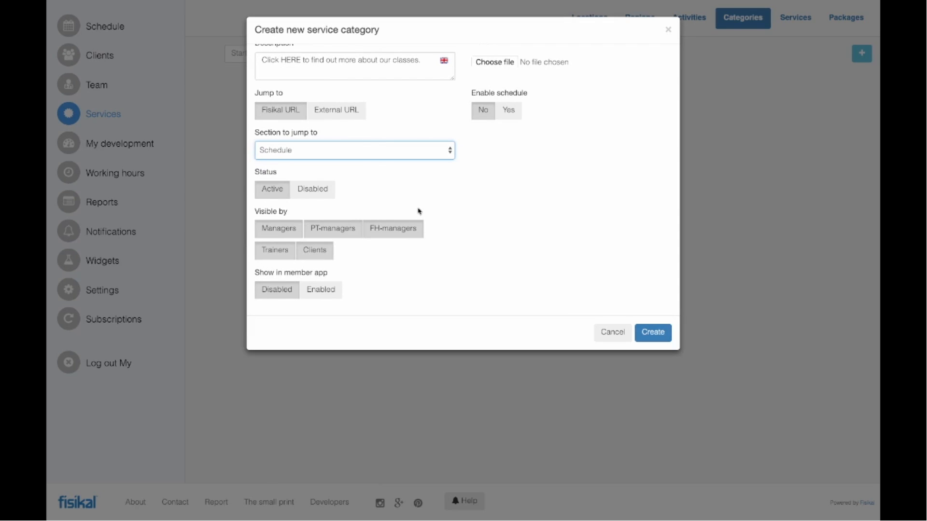
click(322, 290)
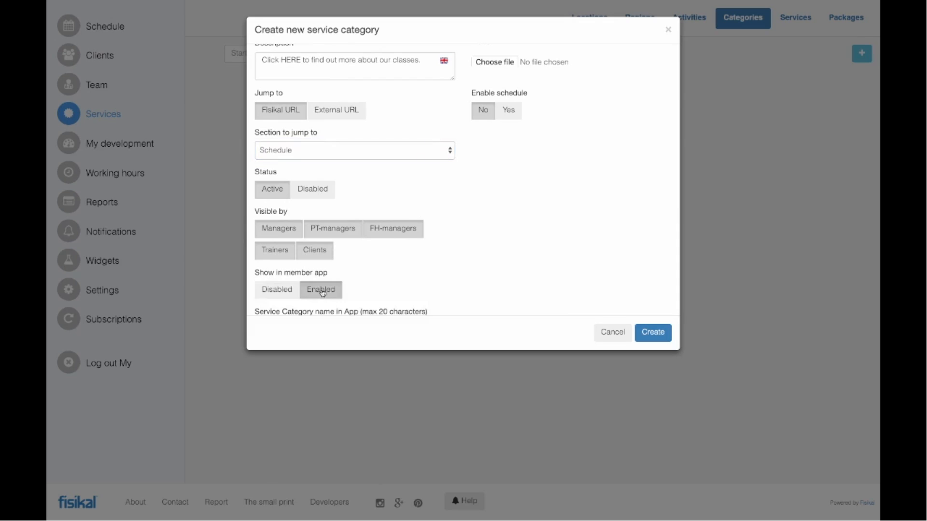
scroll(391, 275, down, 2)
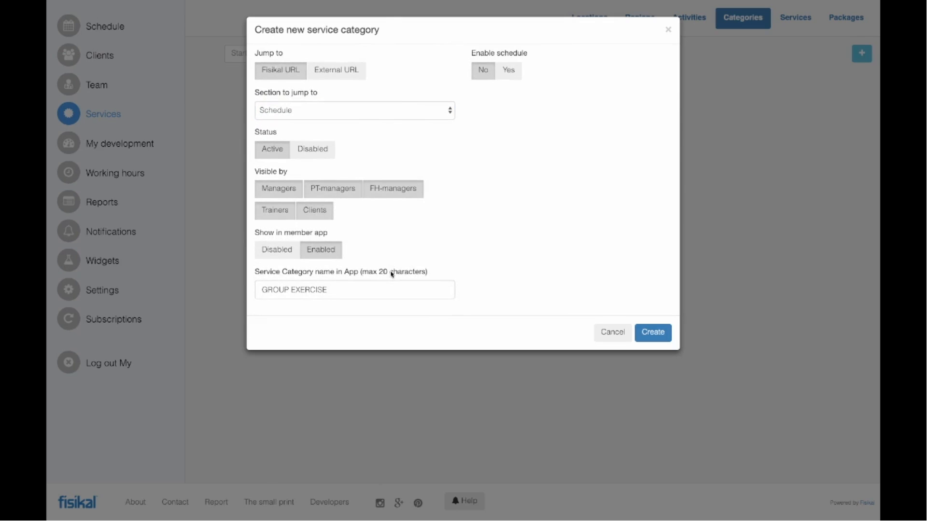
drag(330, 290, 257, 292)
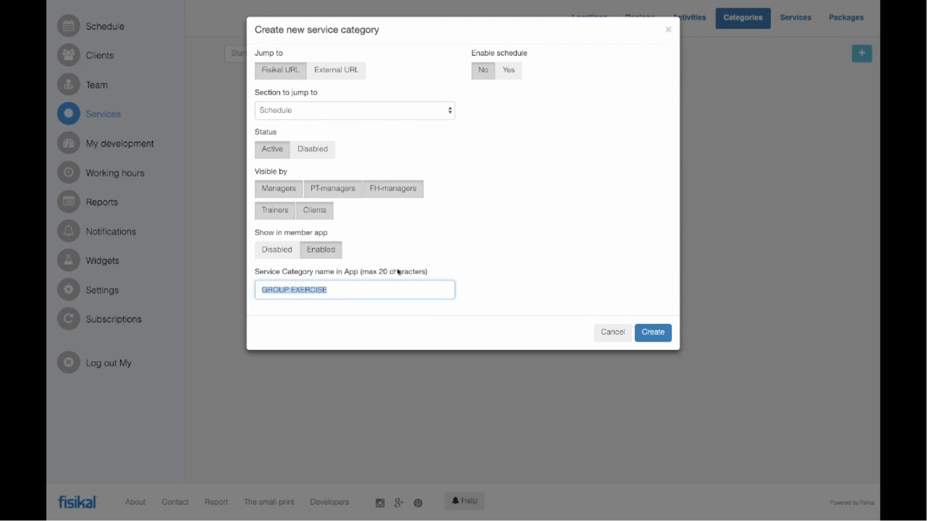
Step: Add FKL GF.jpg as the category's logo and enable its schedule for Clients, FOHM, Trainers and CM
scroll(397, 269, up, 4)
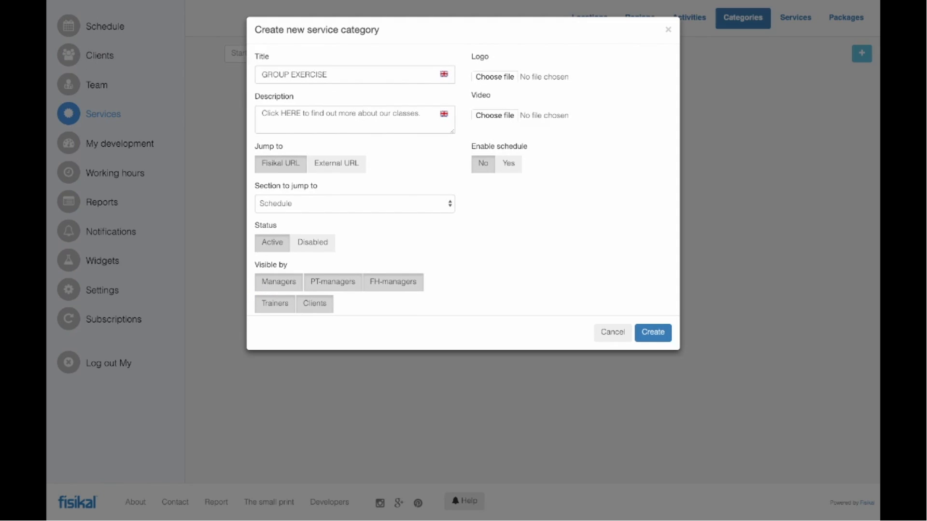
drag(876, 123, 510, 79)
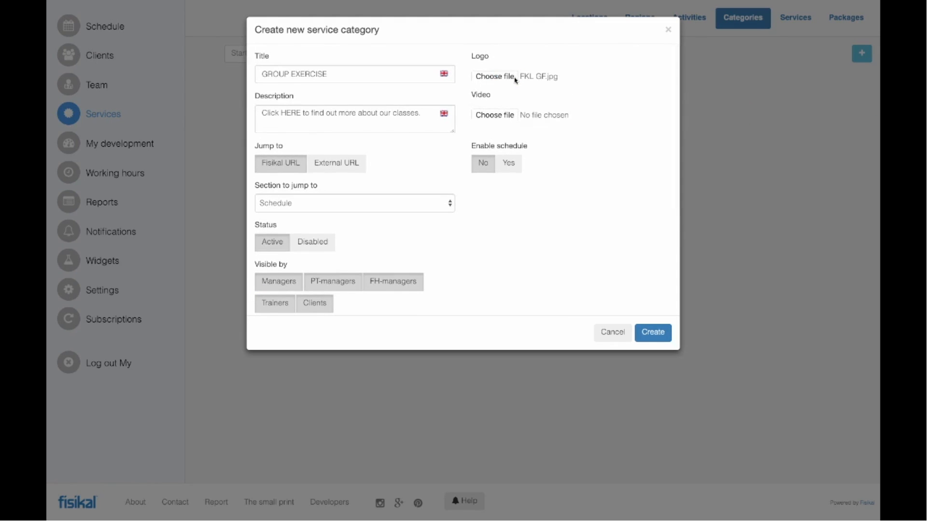
click(510, 164)
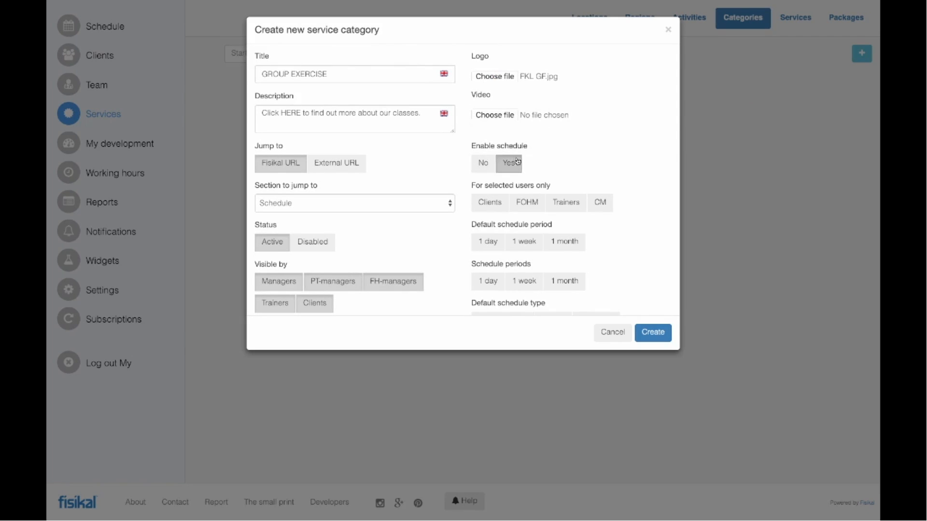
scroll(590, 145, down, 2)
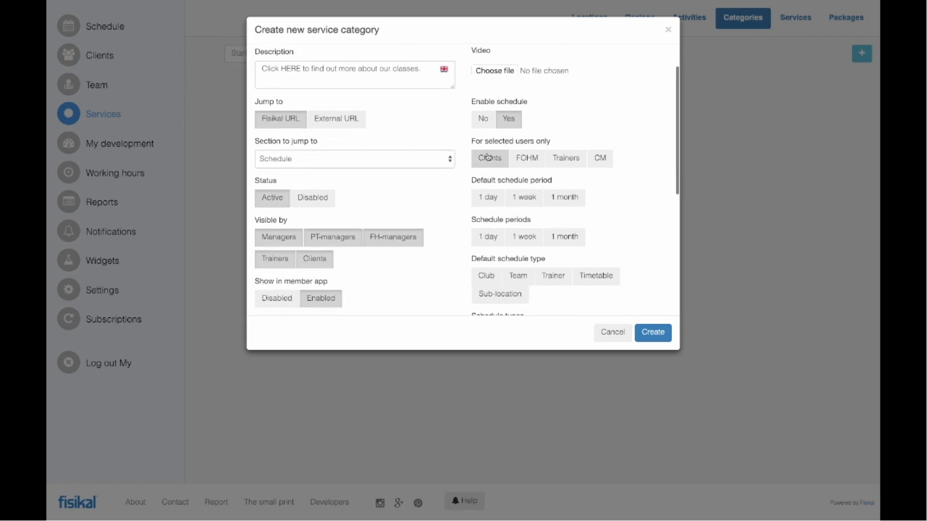
click(505, 161)
click(526, 158)
click(565, 158)
click(597, 160)
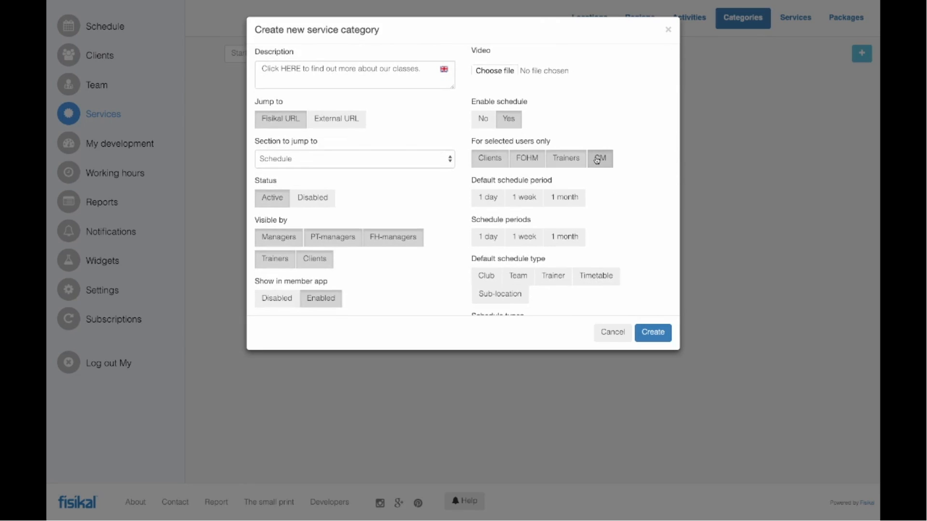
Step: Set the default schedule period to 1 week and the default schedule type to Timetable
scroll(398, 101, up, 2)
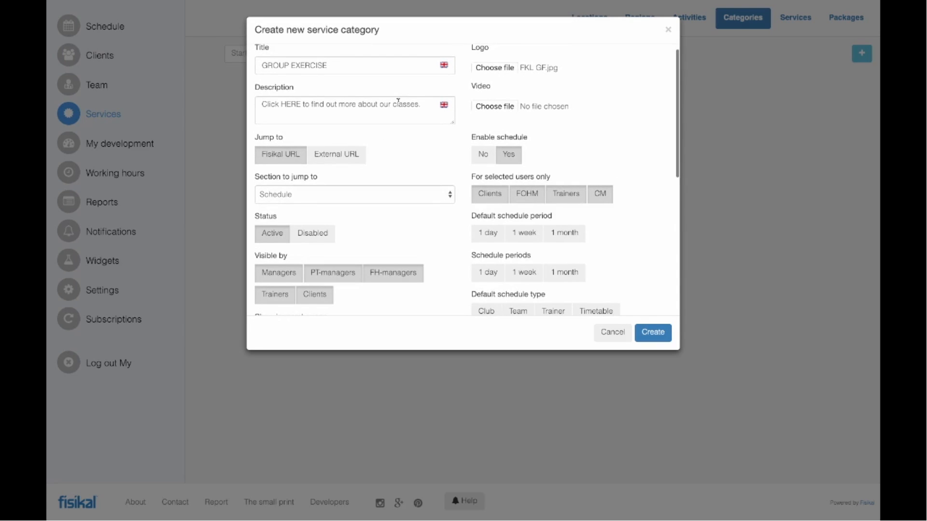
click(529, 236)
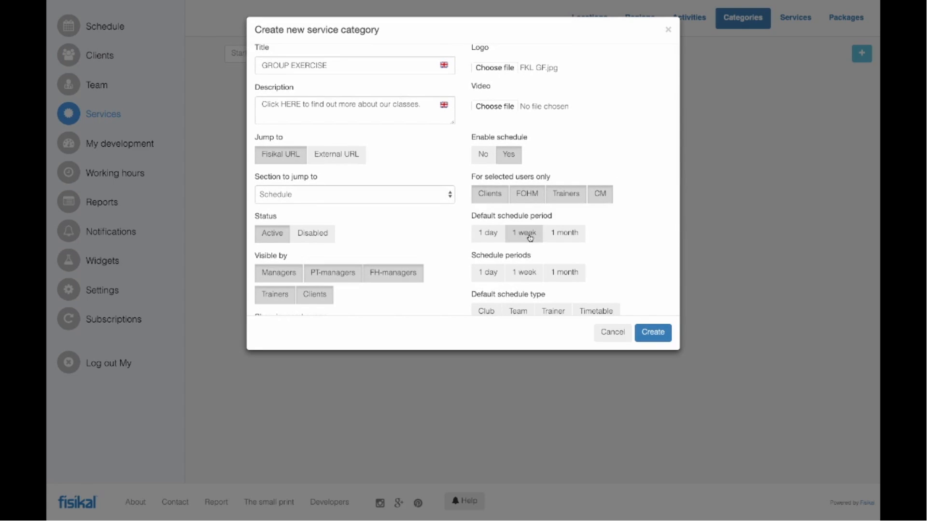
scroll(616, 243, down, 2)
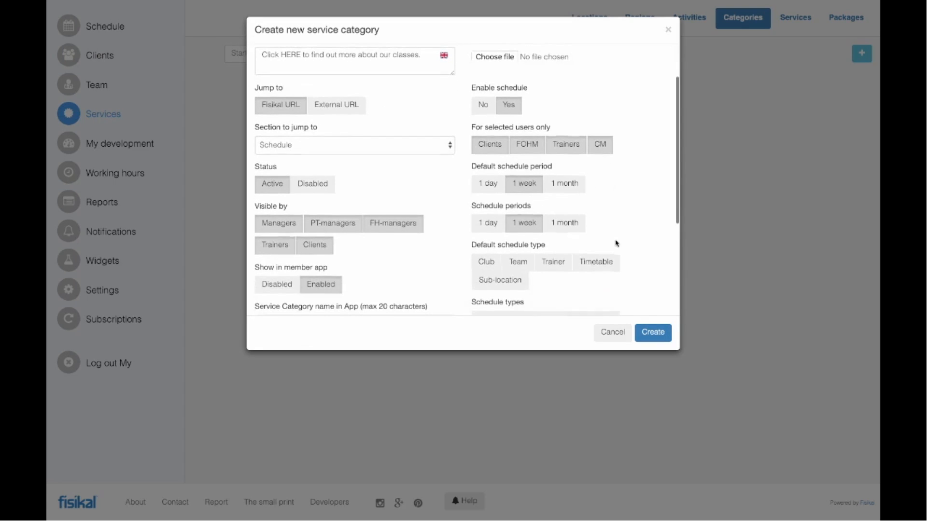
click(599, 265)
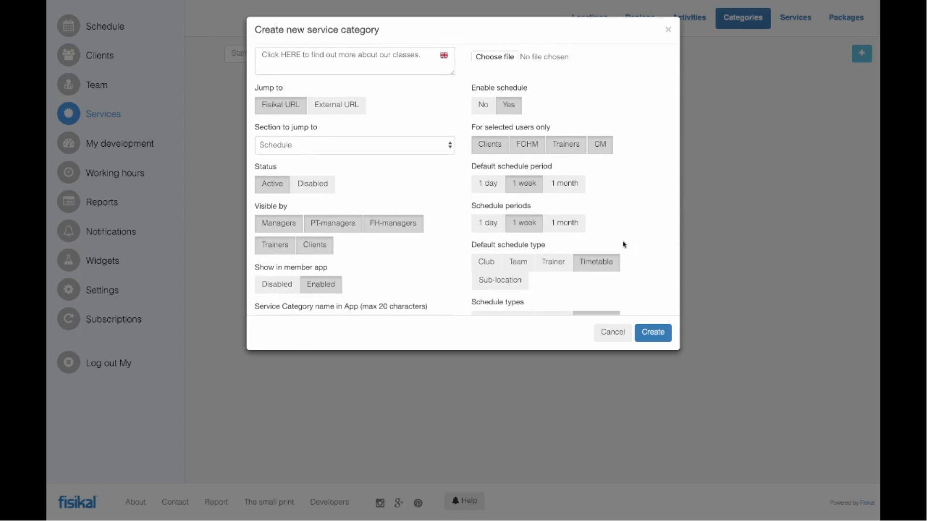
Step: Limit the schedule to the category's services, but not to overview trainers/groups or future appointments, and create the category
scroll(622, 234, down, 4)
scroll(621, 233, down, 2)
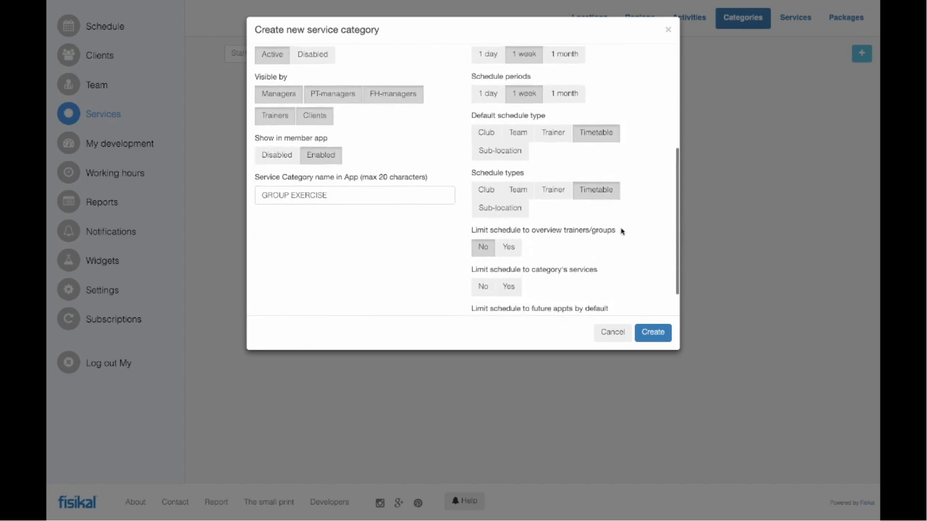
scroll(625, 181, down, 1)
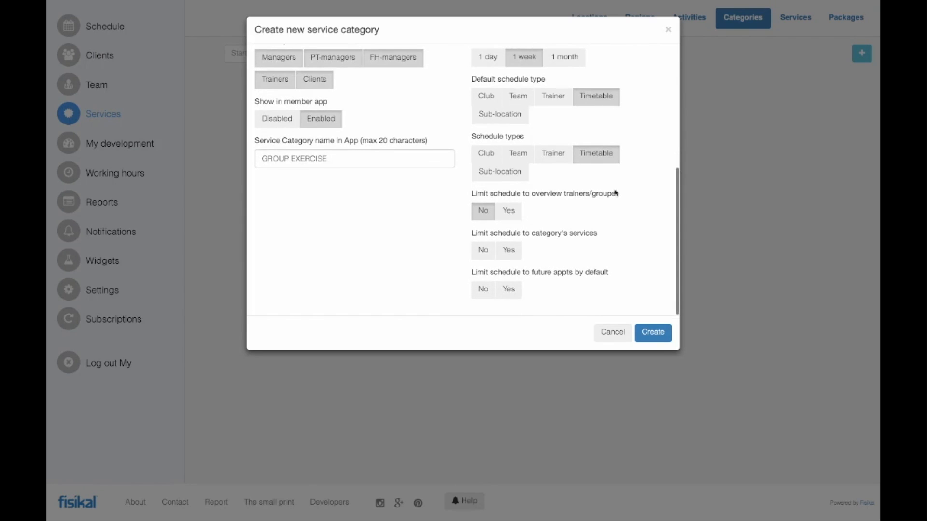
click(482, 214)
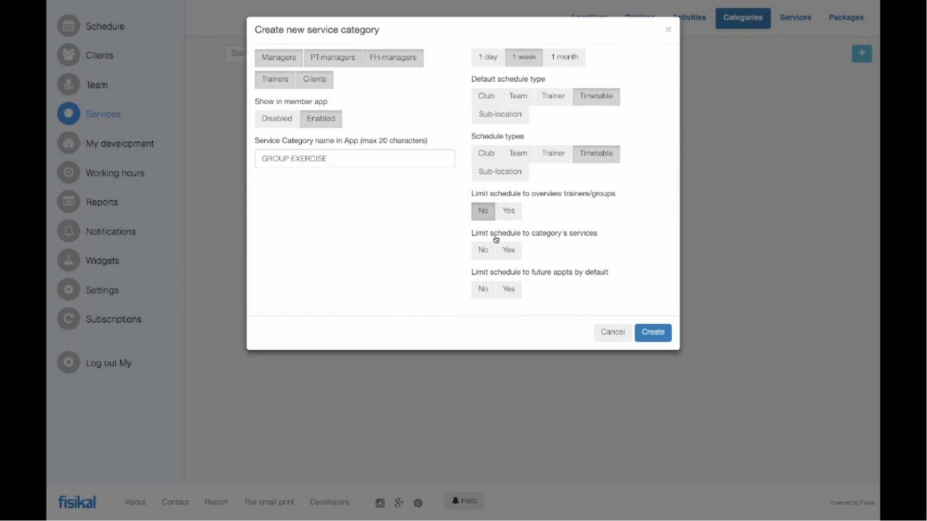
click(509, 251)
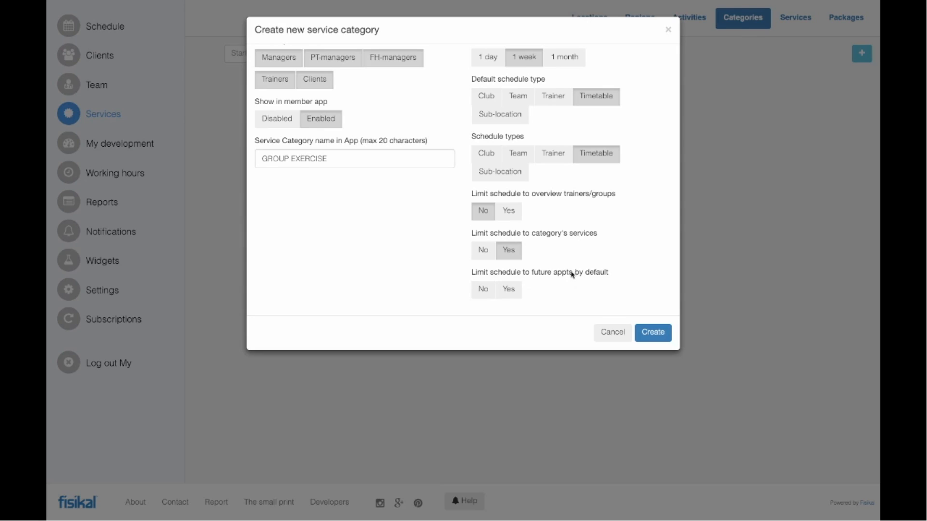
click(483, 289)
click(655, 334)
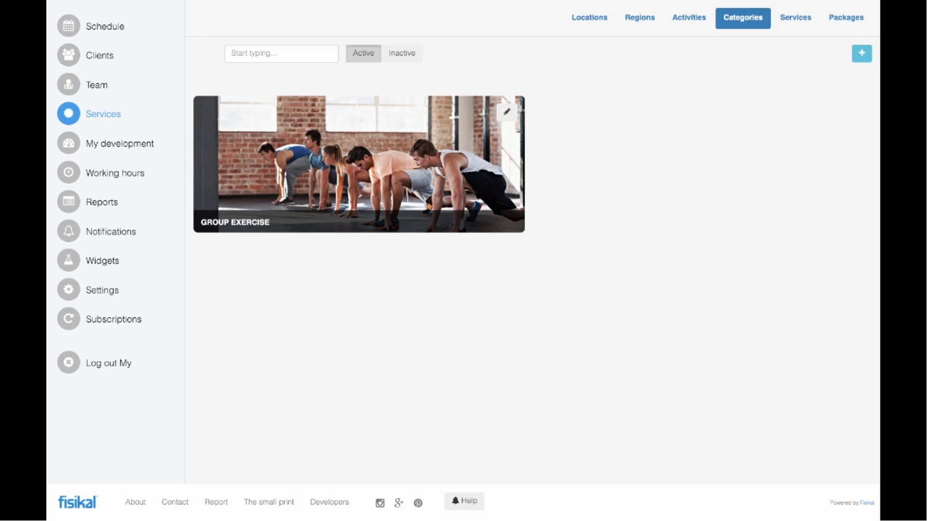
Step: Start another service category titled "PERSONAL TRAINING" with the description "Click HERE to view our Personal Trainers to how they can help you achieve your goals."
click(862, 53)
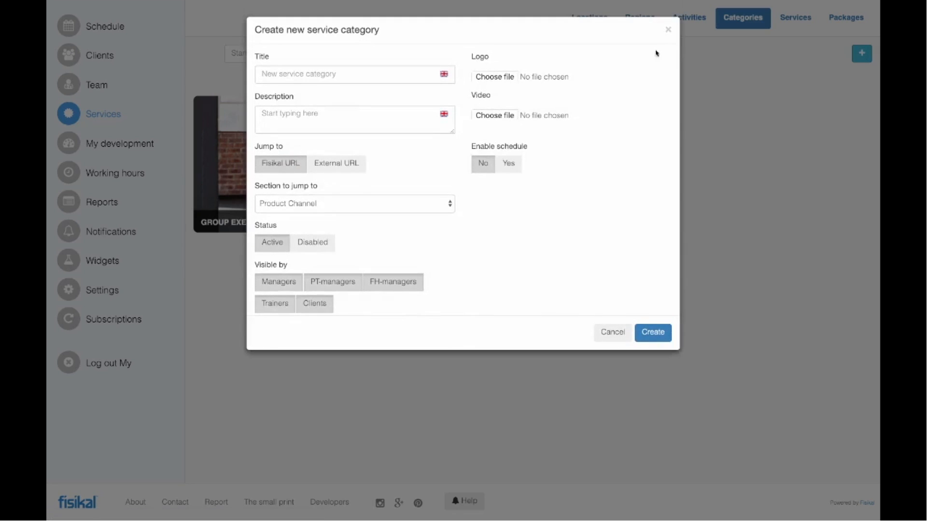
click(349, 66)
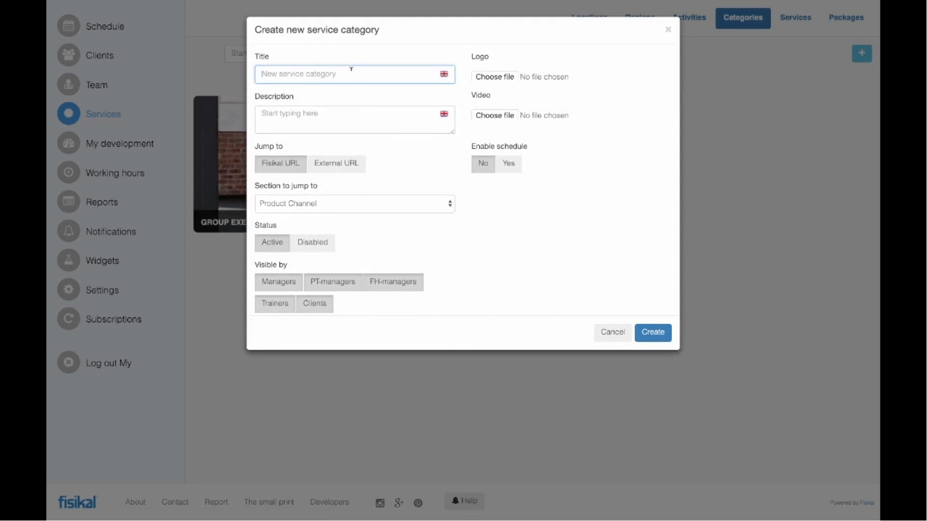
text(PERSONAL TRAINING)
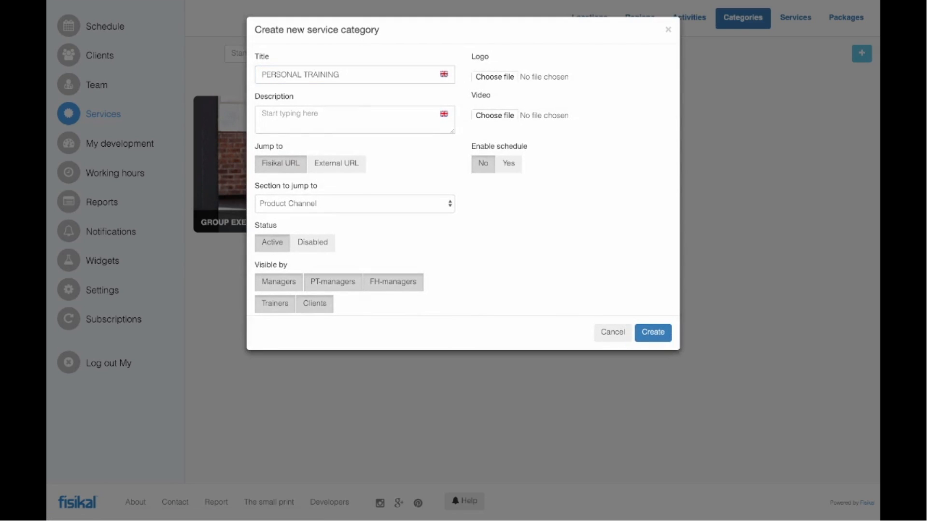
click(331, 116)
text(Click HERE to view our Personal Trainers to how they can help you achieve your goals.)
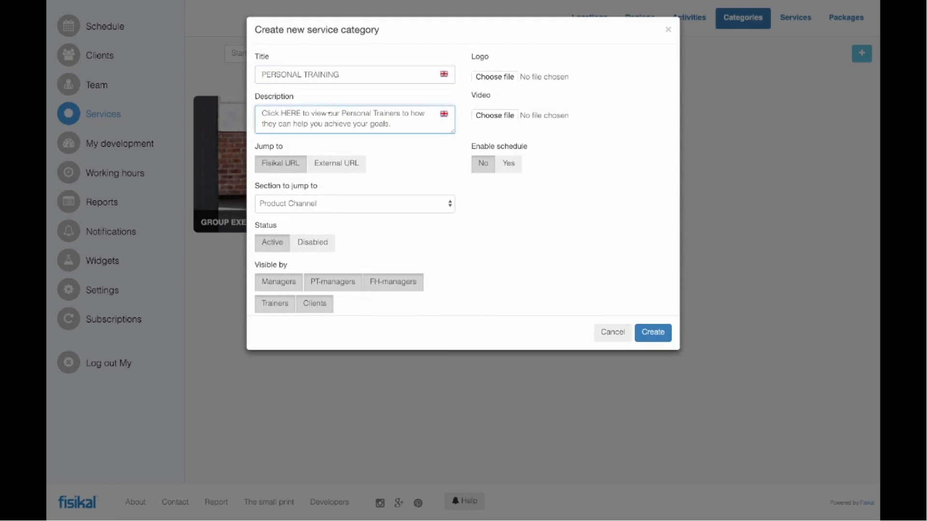
Step: Set the Personal Training category to jump to Trainer Overview with the Services, Trainers and Packages sections visible
click(399, 204)
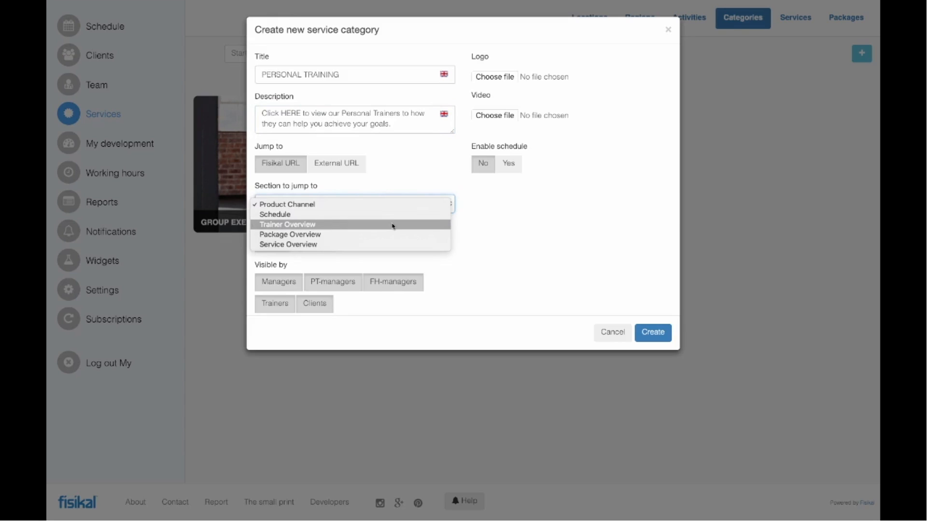
click(392, 225)
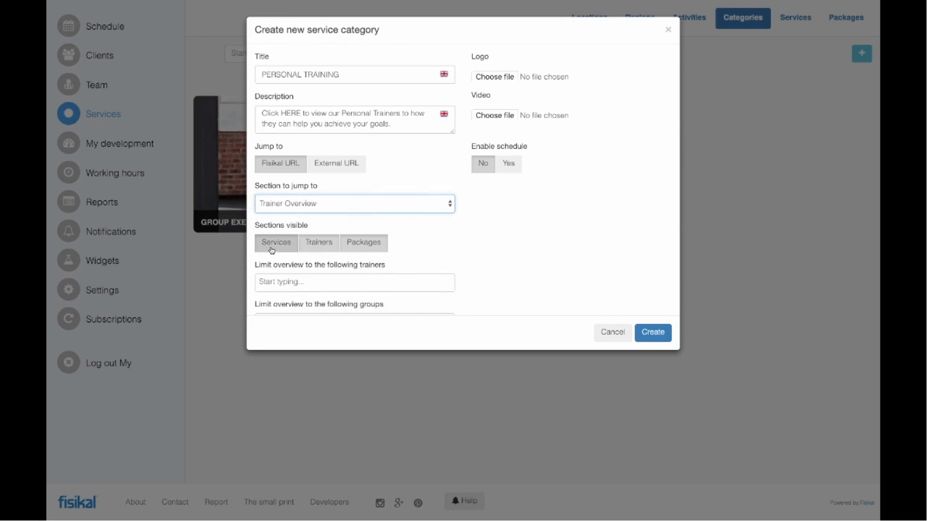
click(288, 248)
click(287, 247)
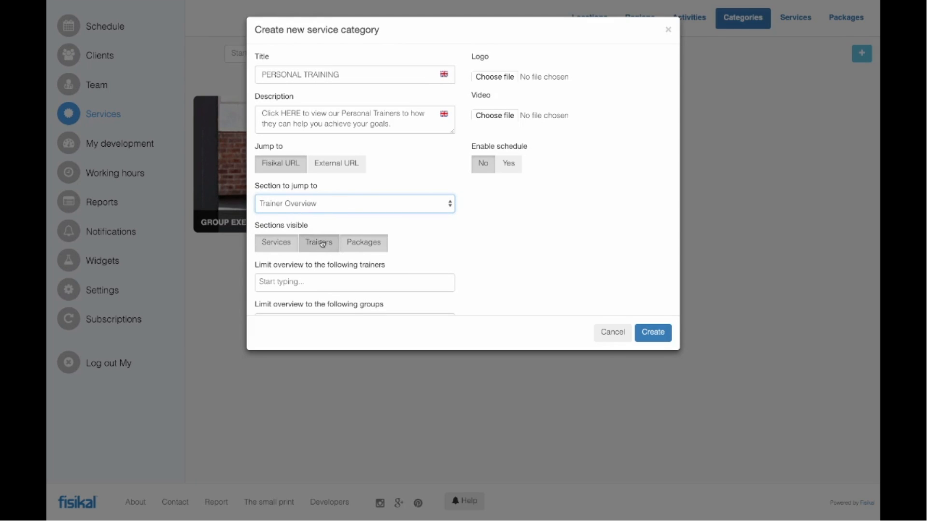
click(382, 243)
click(382, 243)
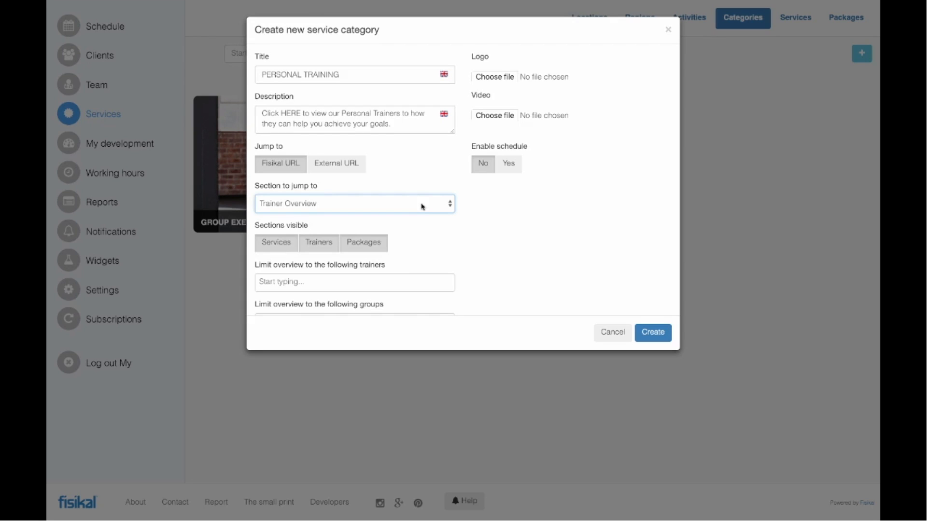
scroll(357, 275, down, 1)
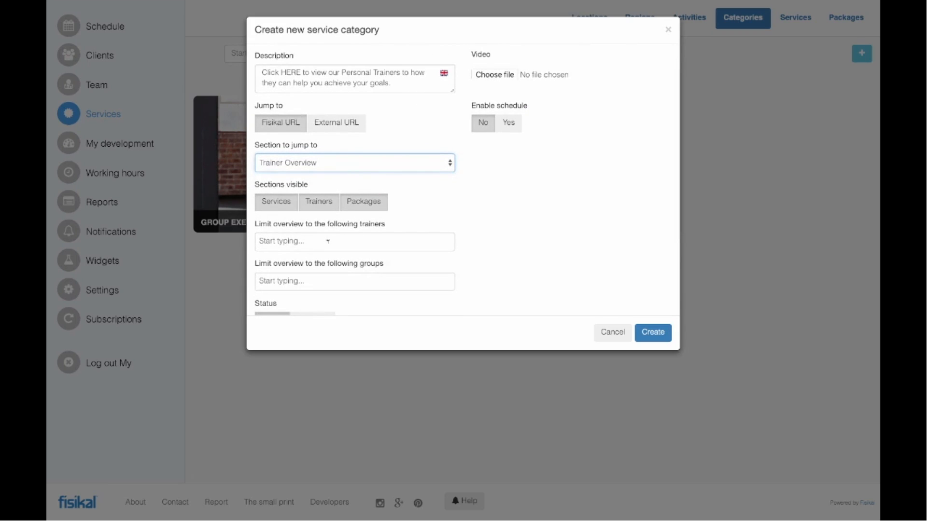
scroll(425, 241, down, 1)
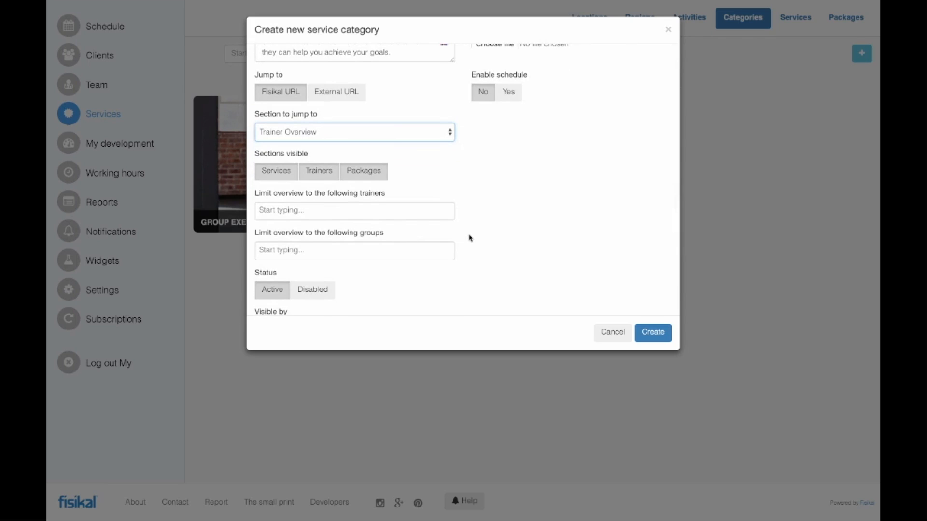
scroll(502, 218, down, 3)
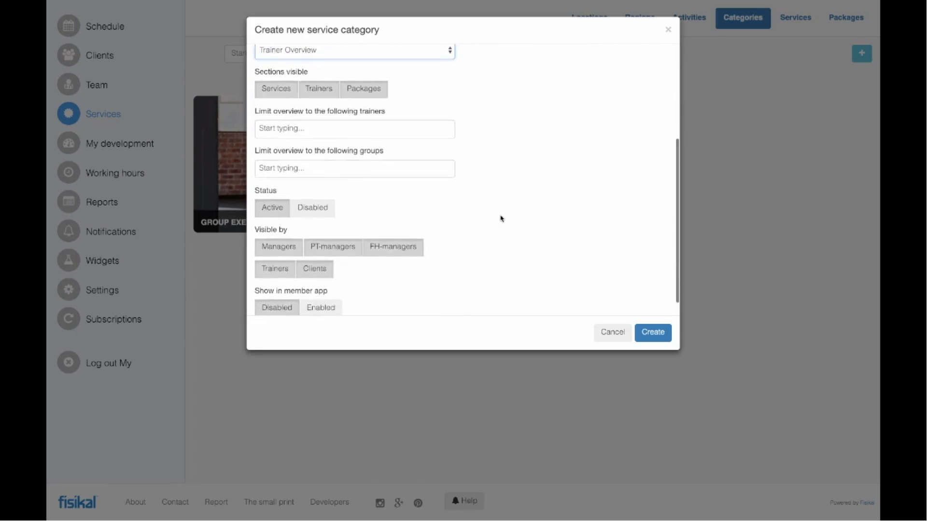
Step: Enable the Personal Training category in the member app and add FKL PT.jpg as its logo
scroll(500, 218, down, 1)
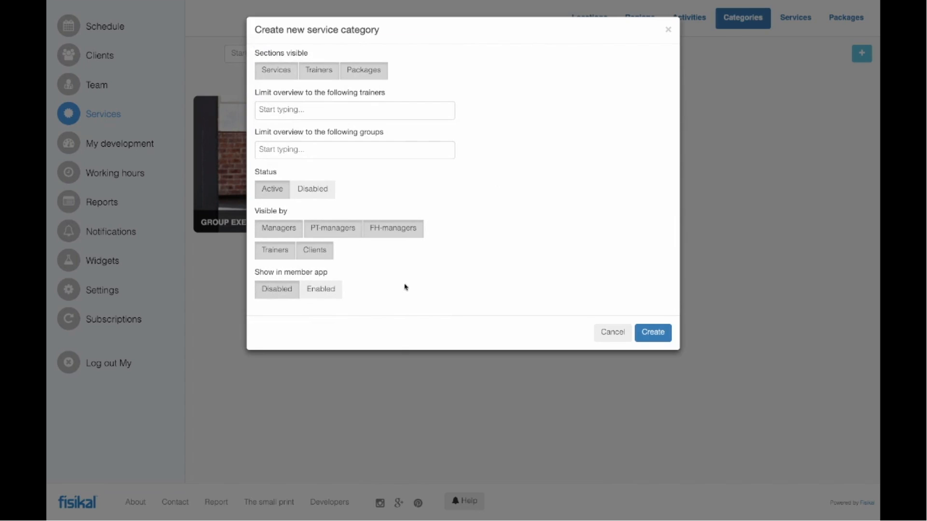
click(336, 294)
scroll(425, 266, down, 2)
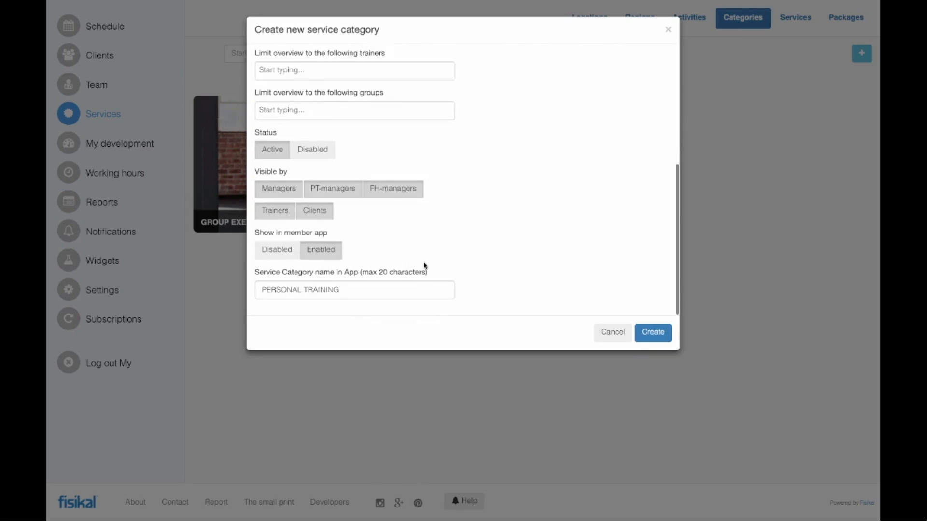
scroll(486, 250, up, 5)
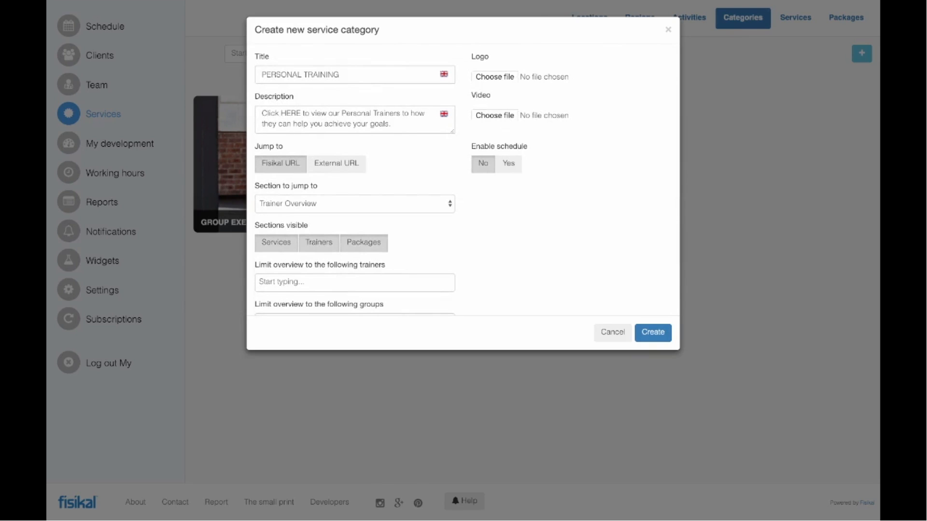
drag(873, 213, 519, 80)
Step: Enable the category's schedule for Clients, FOHM, Trainers and CM
click(509, 164)
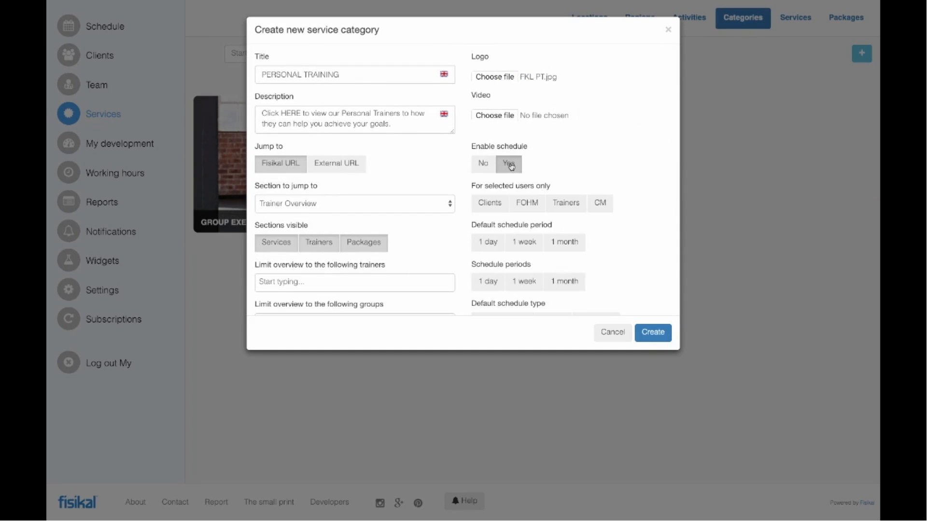
click(490, 203)
click(527, 202)
click(565, 202)
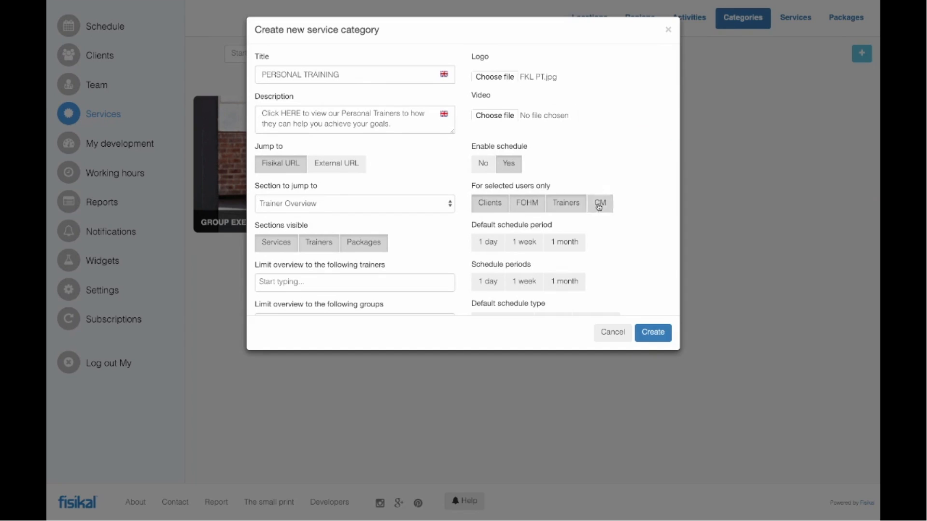
click(599, 202)
Step: Set the default schedule period to 1 day, with 1 day as the only schedule period, and the default schedule type to Trainer
scroll(628, 192, down, 3)
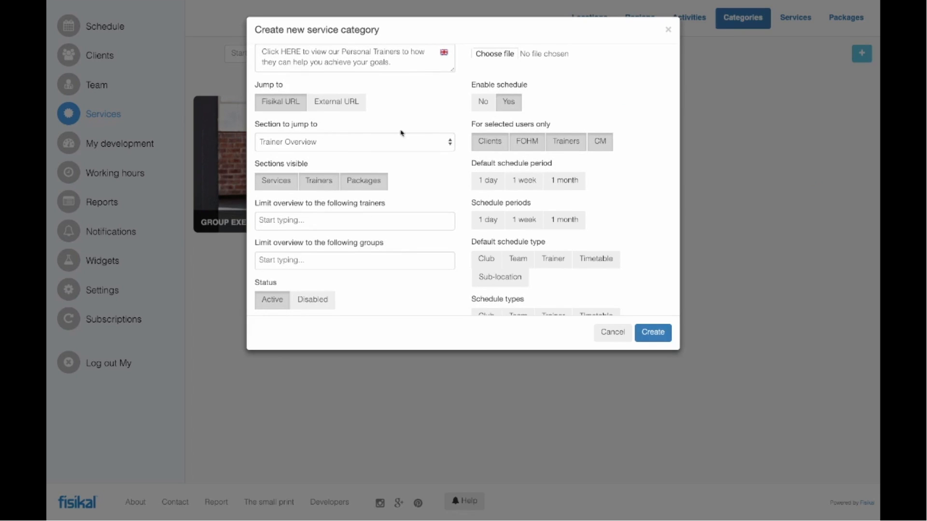
click(485, 182)
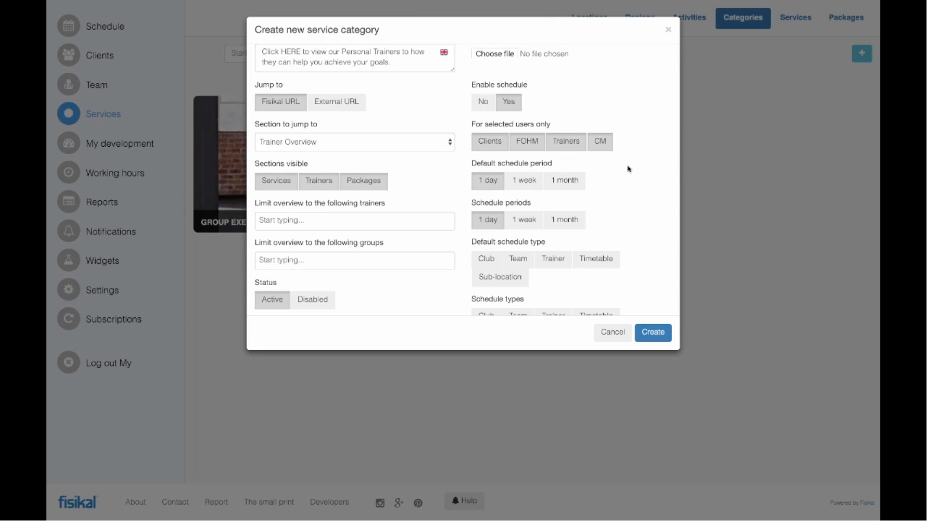
click(523, 181)
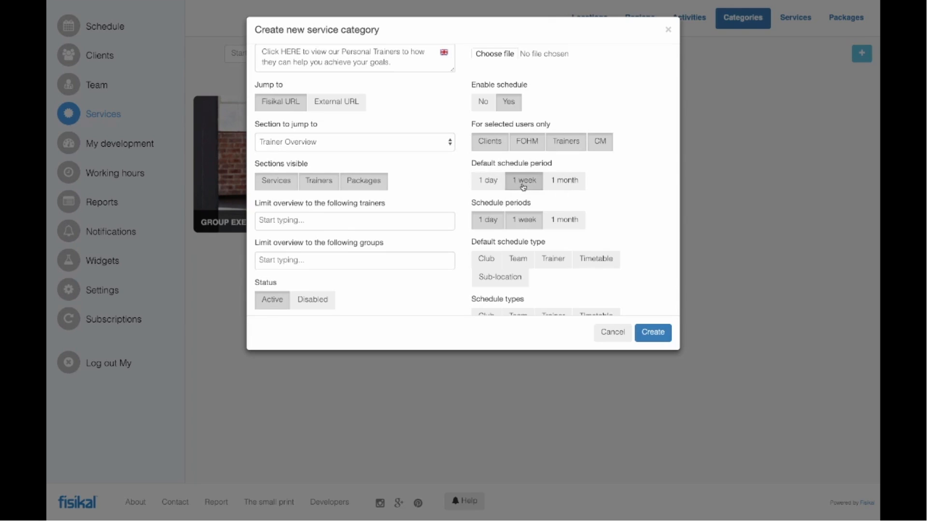
click(491, 227)
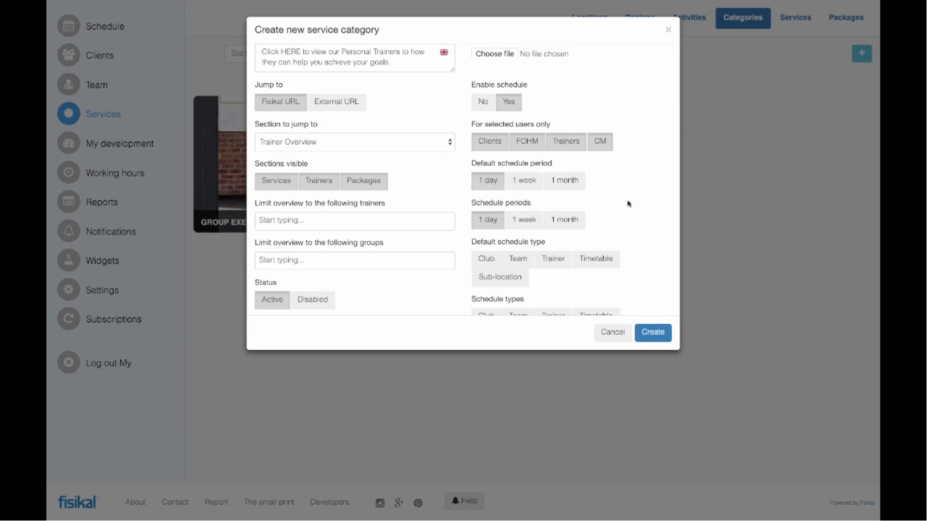
scroll(627, 203, down, 2)
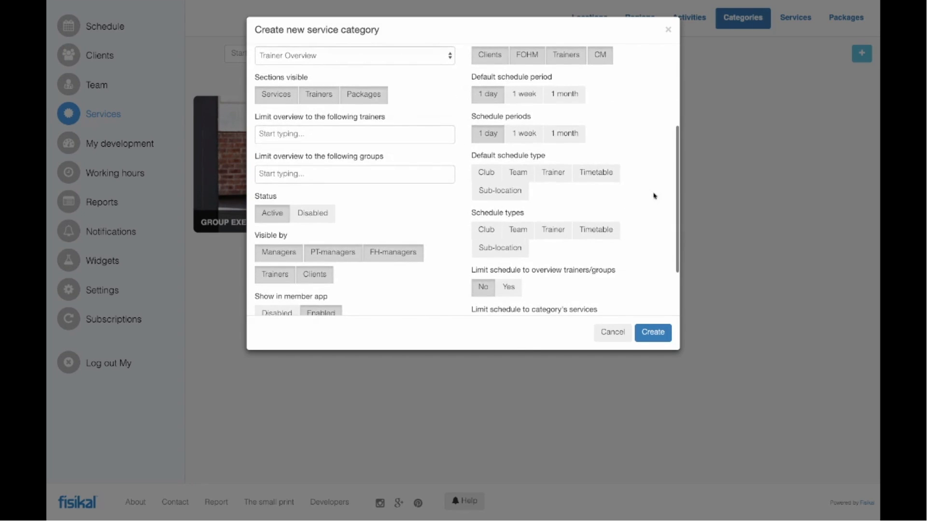
click(552, 175)
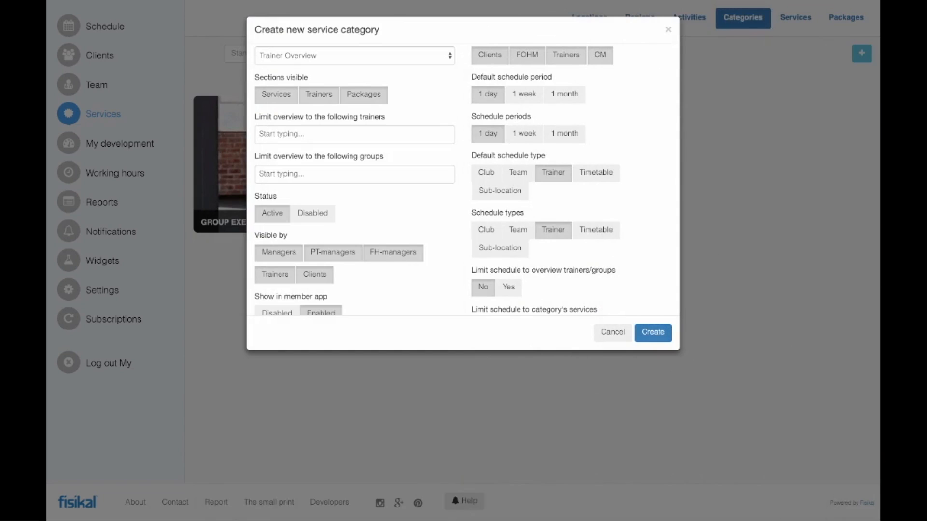
Step: Limit the schedule to the category's services but not to future appointments by default, and create the Personal Training category
scroll(647, 212, down, 3)
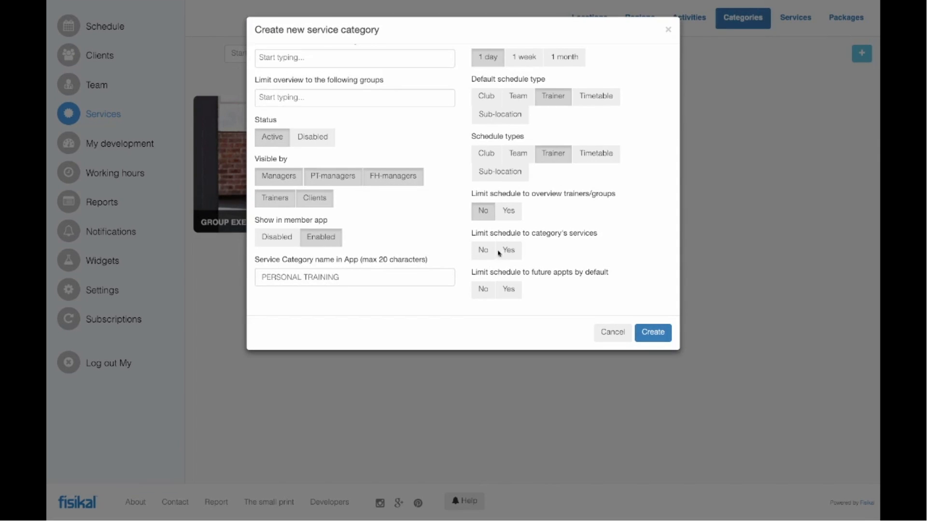
click(513, 252)
click(481, 288)
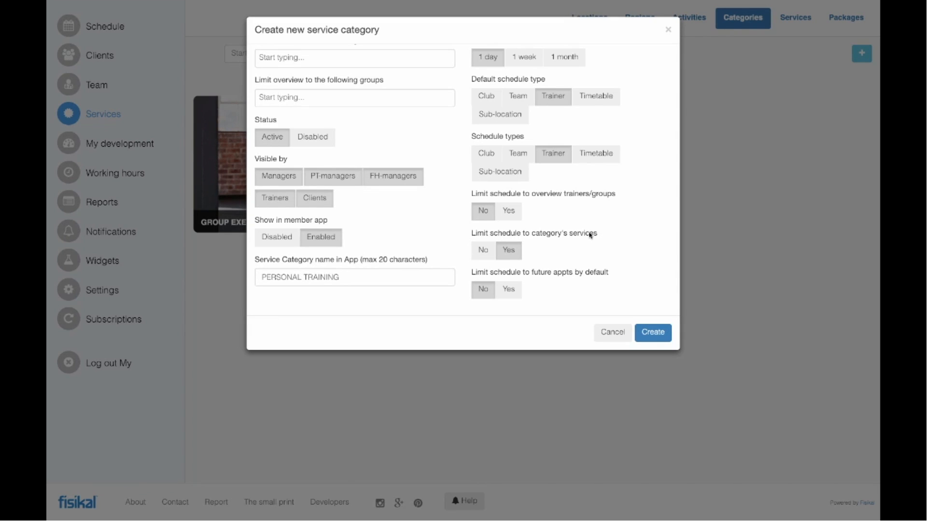
click(658, 333)
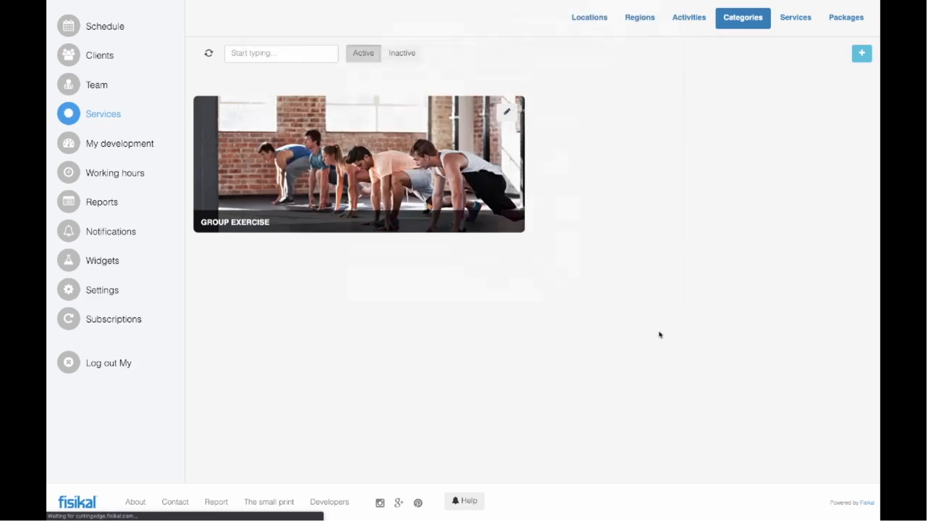